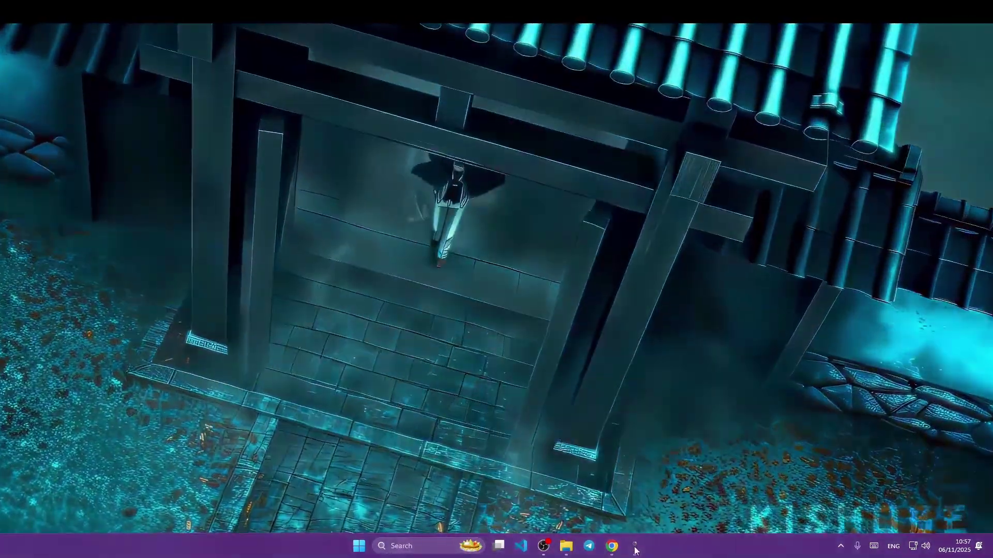
Bring up CloudMiner Pro and review the Mining page's Bitcoin coin, pools, algorithms and intensity.
{"action": "left_click", "coordinate": [636, 548]}
{"action": "left_click_drag", "start_coordinate": [279, 84], "coordinate": [327, 84]}
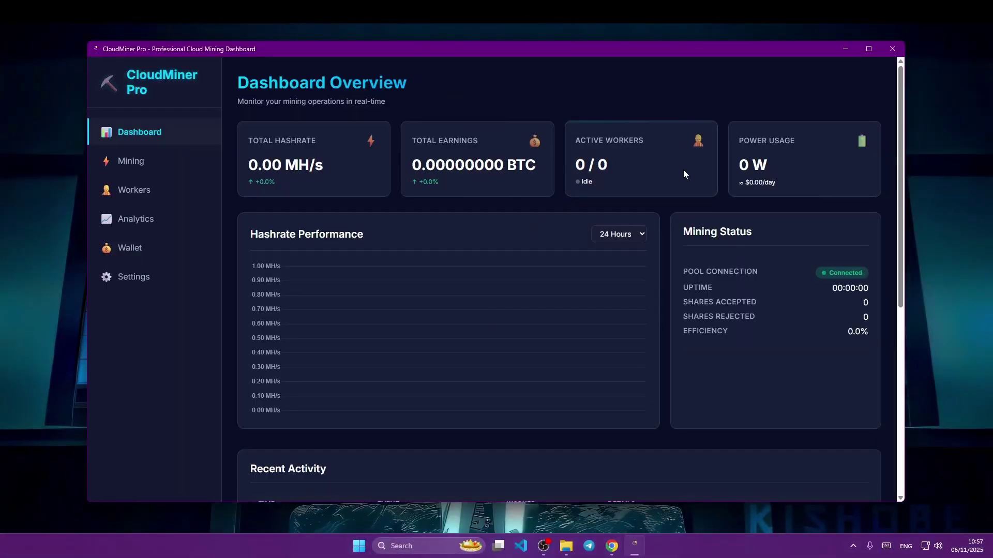
{"action": "scroll", "coordinate": [684, 169], "scroll_direction": "down", "scroll_amount": 5}
{"action": "scroll", "coordinate": [684, 170], "scroll_direction": "down", "scroll_amount": 2}
{"action": "scroll", "coordinate": [368, 182], "scroll_direction": "up", "scroll_amount": 6}
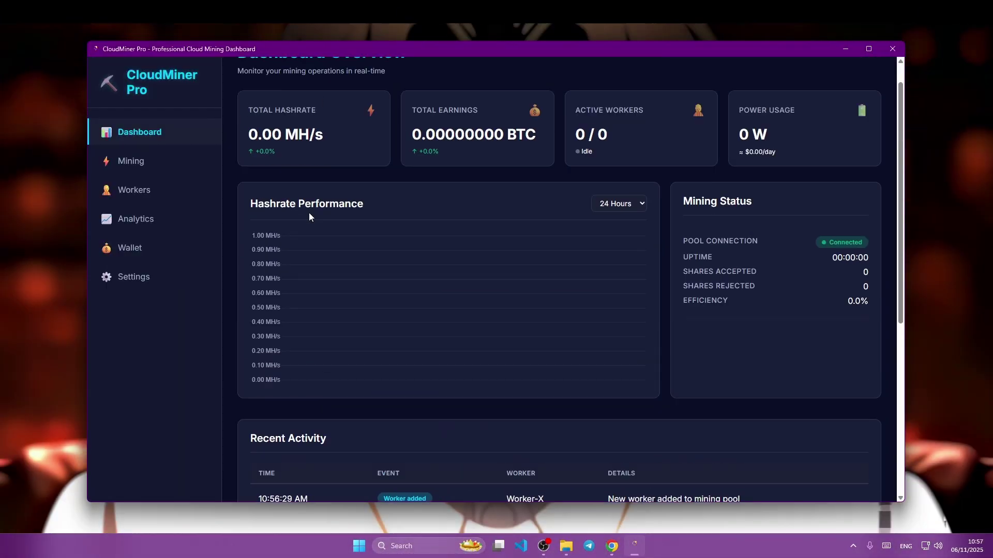
{"action": "scroll", "coordinate": [309, 212], "scroll_direction": "up", "scroll_amount": 1}
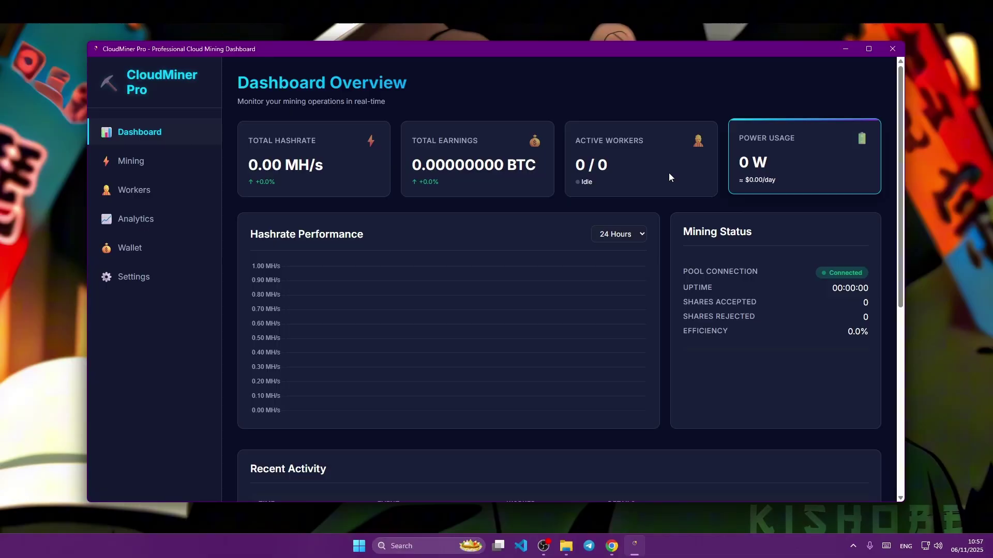
{"action": "left_click", "coordinate": [131, 161]}
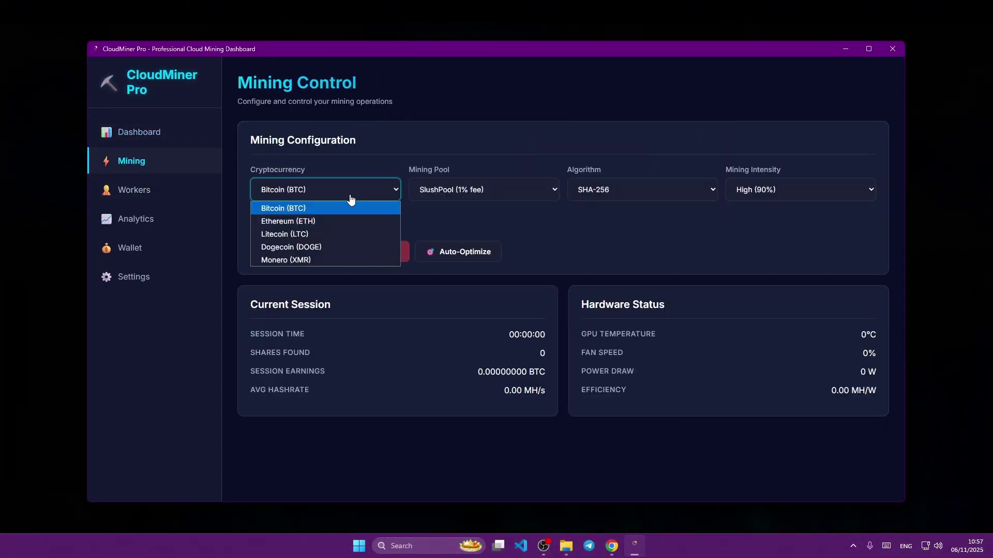
{"action": "left_click", "coordinate": [329, 207]}
{"action": "left_click", "coordinate": [484, 189]}
{"action": "left_click", "coordinate": [616, 190]}
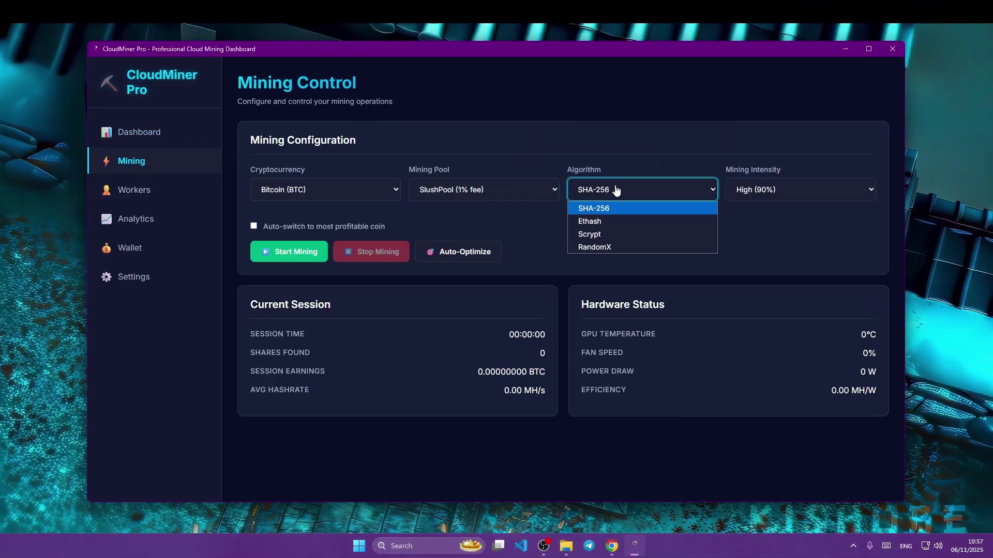
{"action": "left_click", "coordinate": [778, 192]}
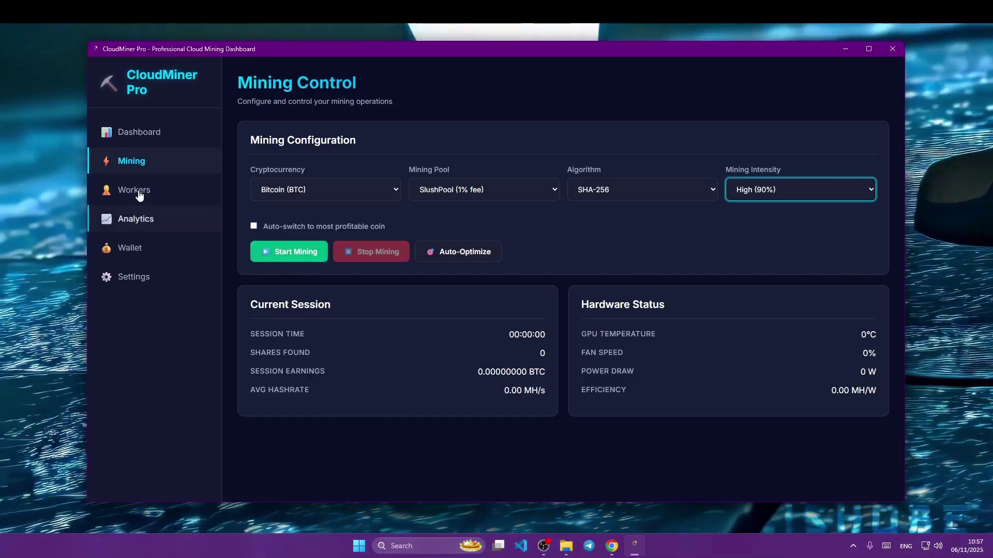
Browse the Workers, Analytics and Wallet pages.
{"action": "left_click", "coordinate": [134, 189]}
{"action": "scroll", "coordinate": [433, 268], "scroll_direction": "down", "scroll_amount": 5}
{"action": "scroll", "coordinate": [432, 268], "scroll_direction": "up", "scroll_amount": 5}
{"action": "left_click", "coordinate": [137, 219]}
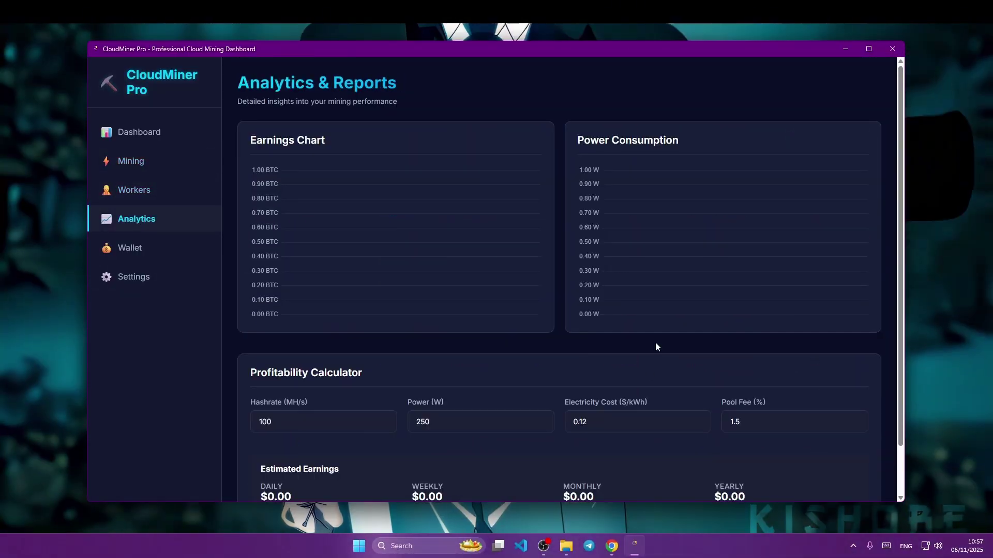
{"action": "left_click", "coordinate": [130, 248]}
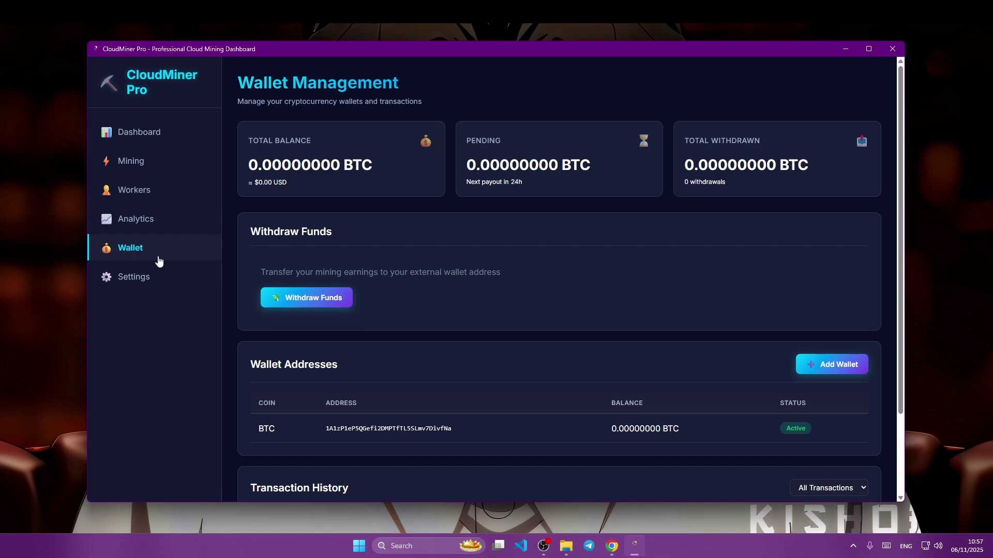
In Settings, try the Cyberpunk theme, keep the Dark theme, and return to the Dashboard.
{"action": "left_click", "coordinate": [134, 277]}
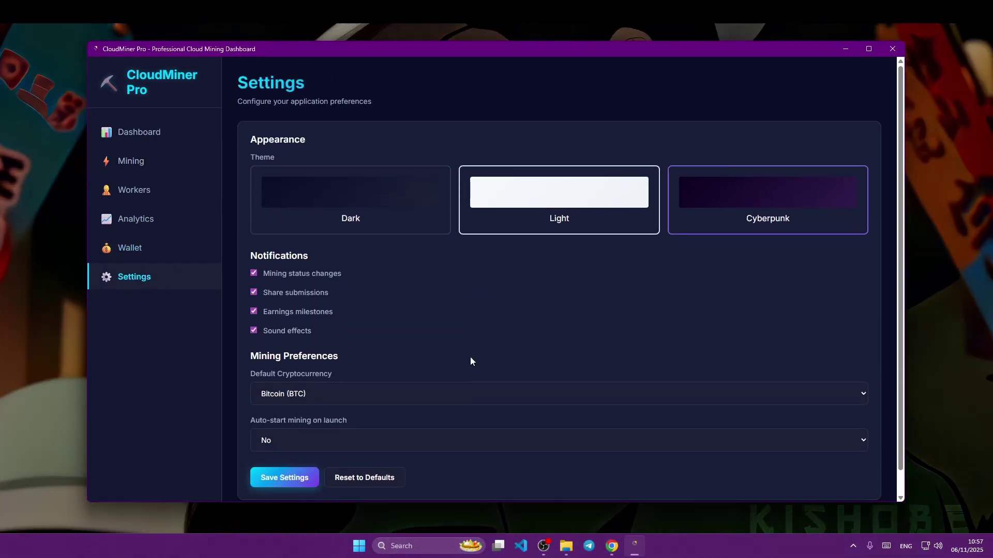
{"action": "left_click", "coordinate": [372, 202]}
{"action": "left_click", "coordinate": [758, 193]}
{"action": "left_click", "coordinate": [362, 197]}
{"action": "left_click", "coordinate": [139, 132]}
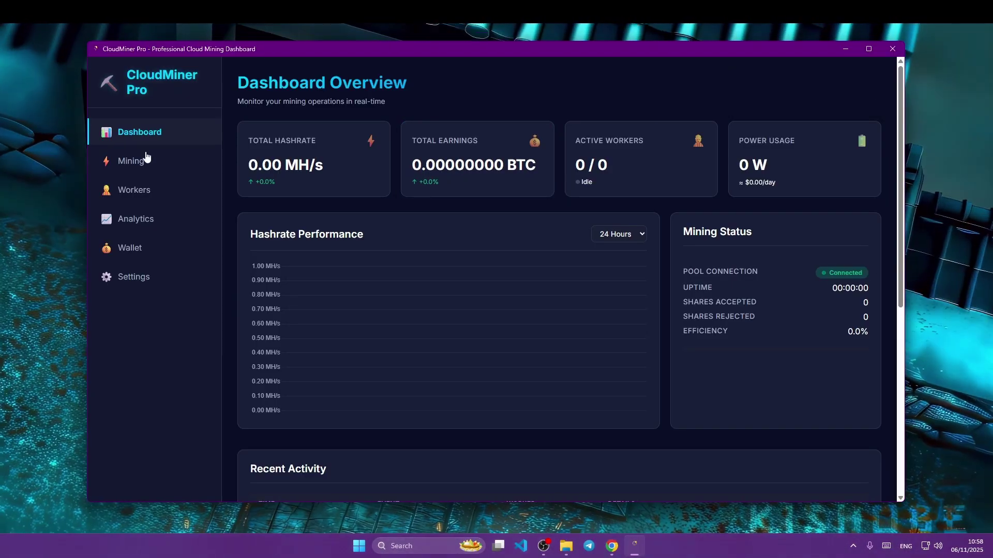
Start Bitcoin mining with the current configuration and watch total earnings rise on the dashboard.
{"action": "left_click", "coordinate": [131, 161]}
{"action": "left_click", "coordinate": [285, 250]}
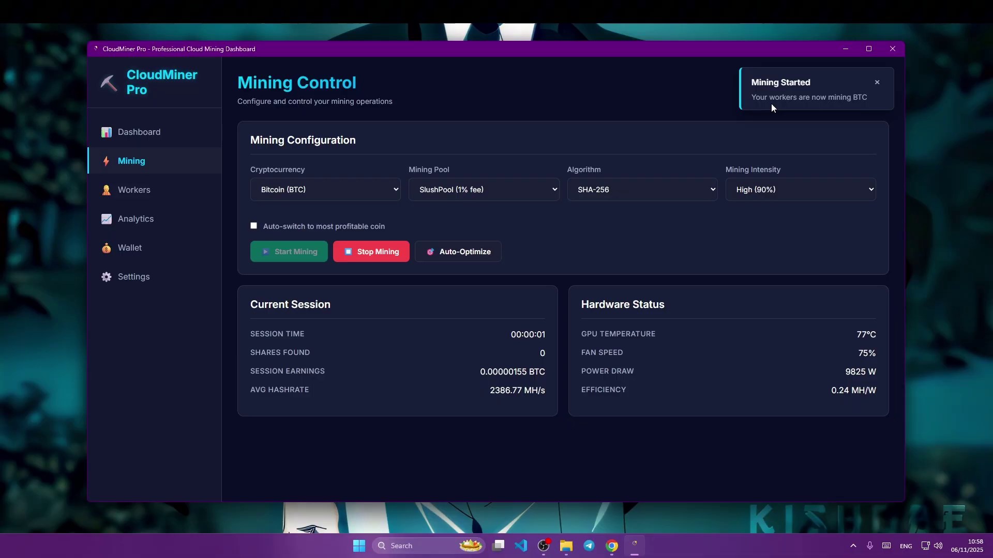
{"action": "left_click", "coordinate": [140, 132]}
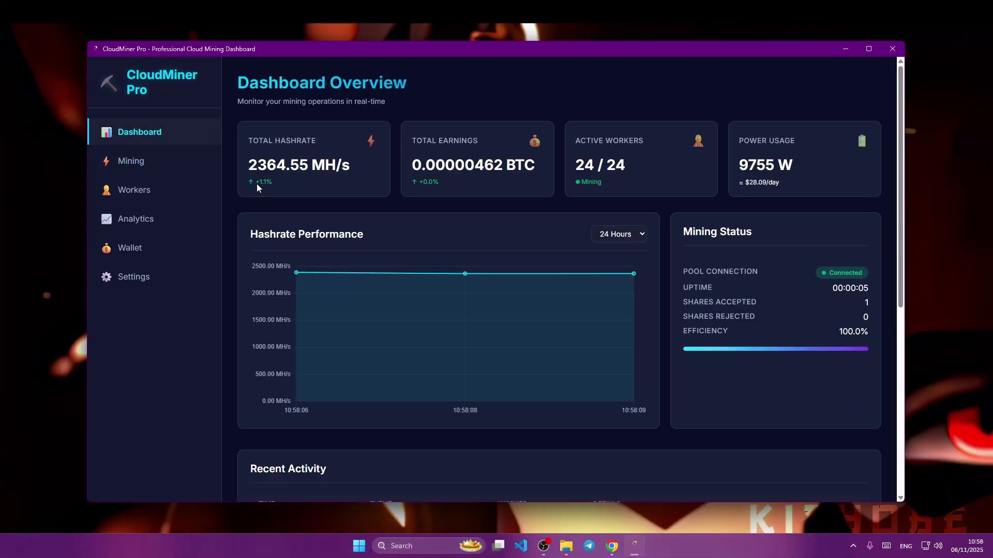
{"action": "double_click", "coordinate": [465, 162]}
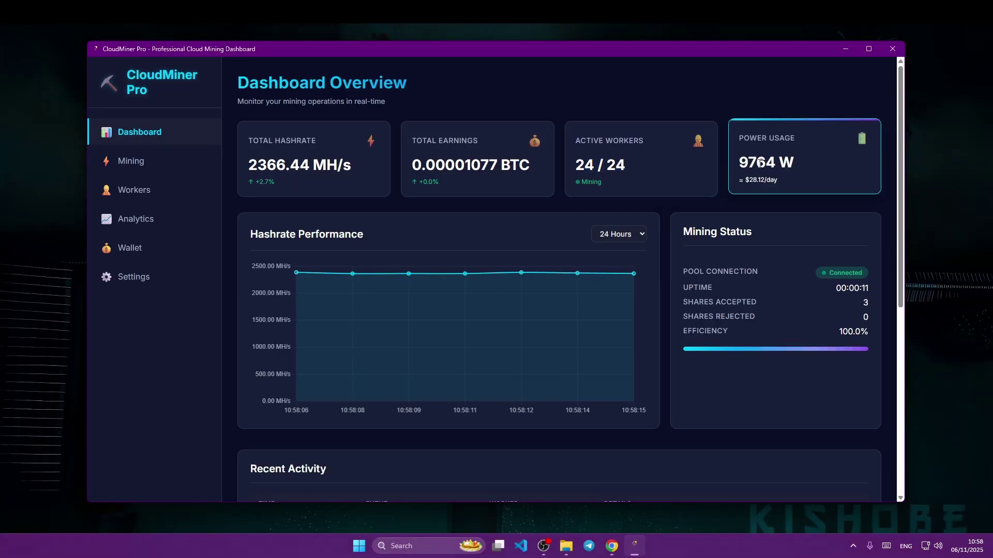
{"action": "scroll", "coordinate": [731, 356], "scroll_direction": "down", "scroll_amount": 1}
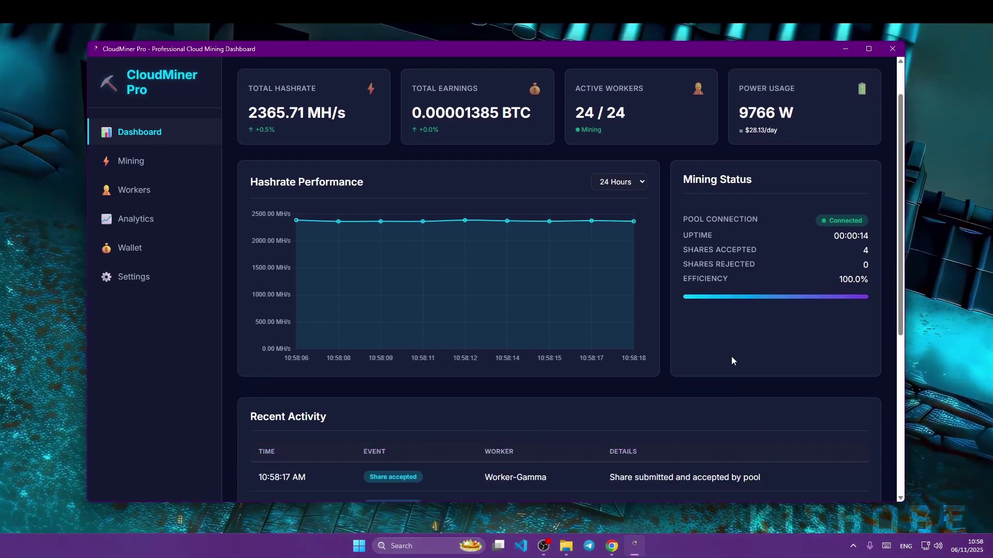
{"action": "scroll", "coordinate": [731, 356], "scroll_direction": "down", "scroll_amount": 5}
{"action": "scroll", "coordinate": [801, 313], "scroll_direction": "down", "scroll_amount": 1}
Check the latest activity time, browse the Mining, Workers and Analytics pages, then open the Wallet.
{"action": "double_click", "coordinate": [279, 219]}
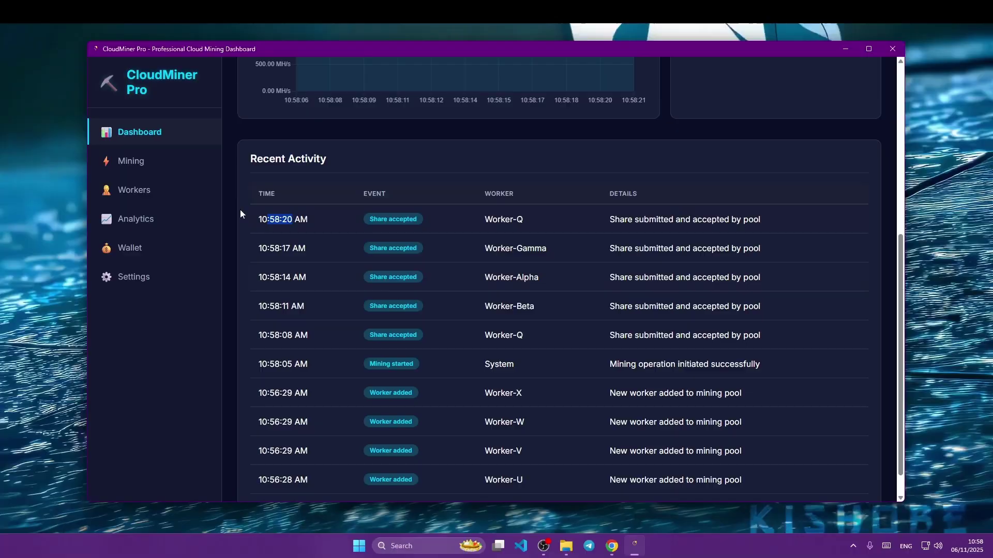
{"action": "left_click_drag", "start_coordinate": [311, 220], "coordinate": [262, 225]}
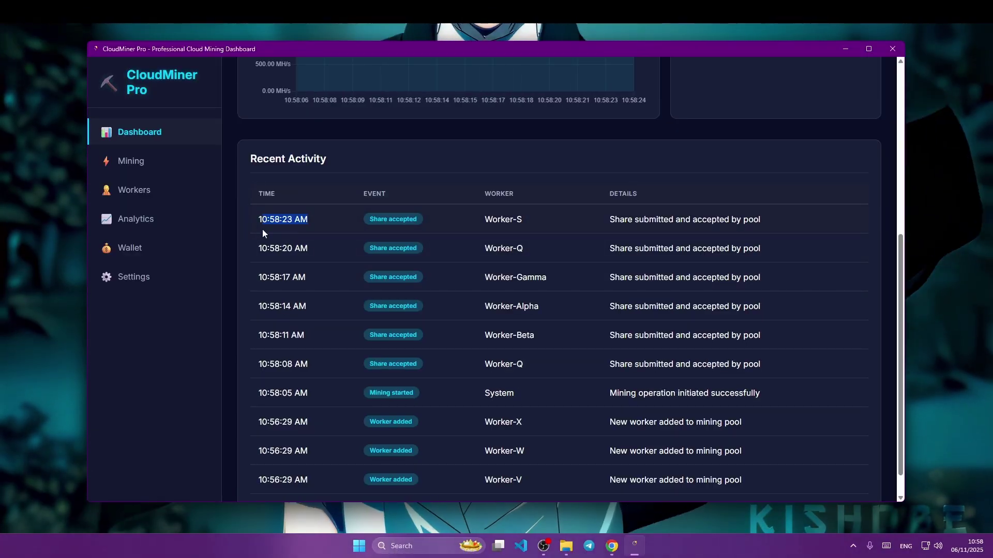
{"action": "scroll", "coordinate": [415, 235], "scroll_direction": "up", "scroll_amount": 2}
{"action": "scroll", "coordinate": [349, 233], "scroll_direction": "up", "scroll_amount": 5}
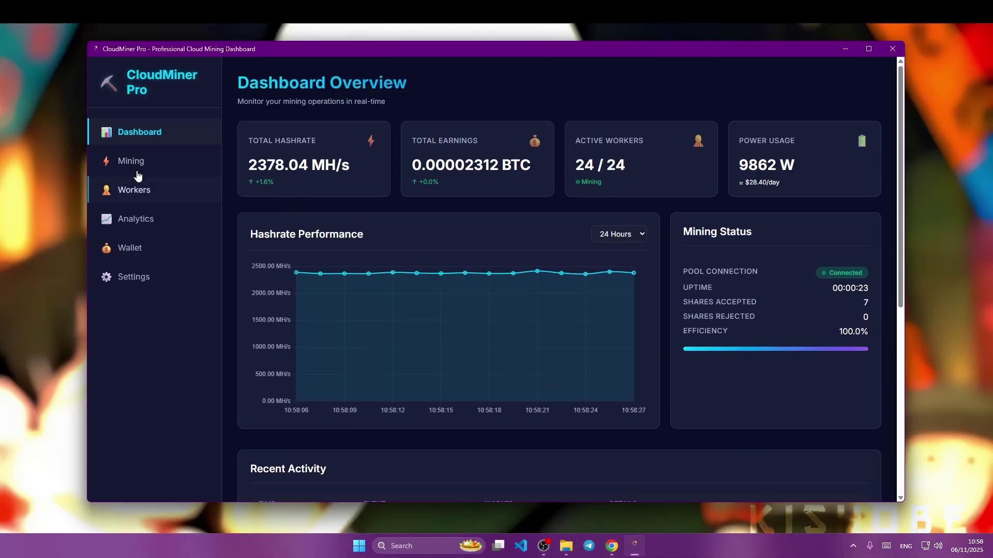
{"action": "left_click", "coordinate": [130, 160]}
{"action": "left_click", "coordinate": [134, 189]}
{"action": "left_click", "coordinate": [135, 219]}
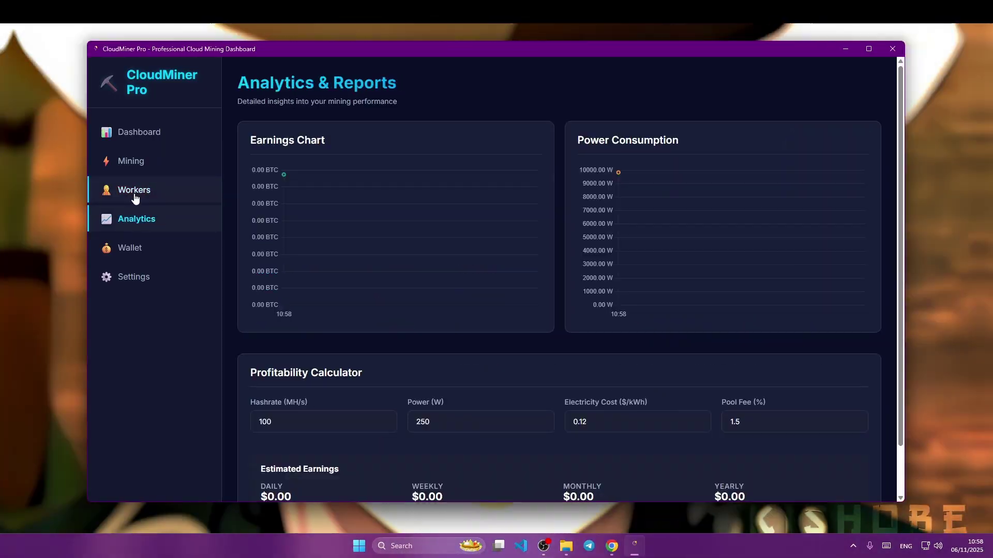
{"action": "left_click", "coordinate": [134, 192]}
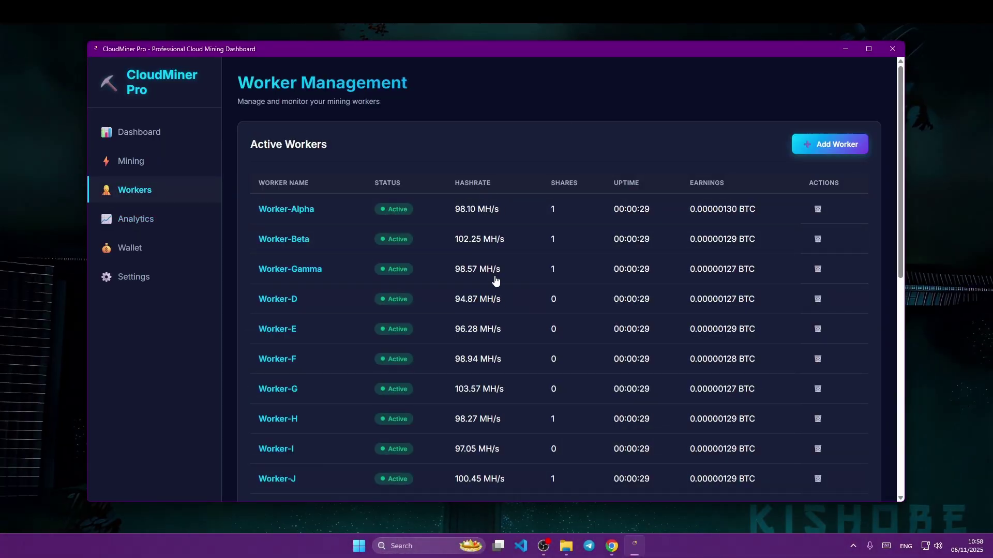
{"action": "left_click", "coordinate": [136, 219]}
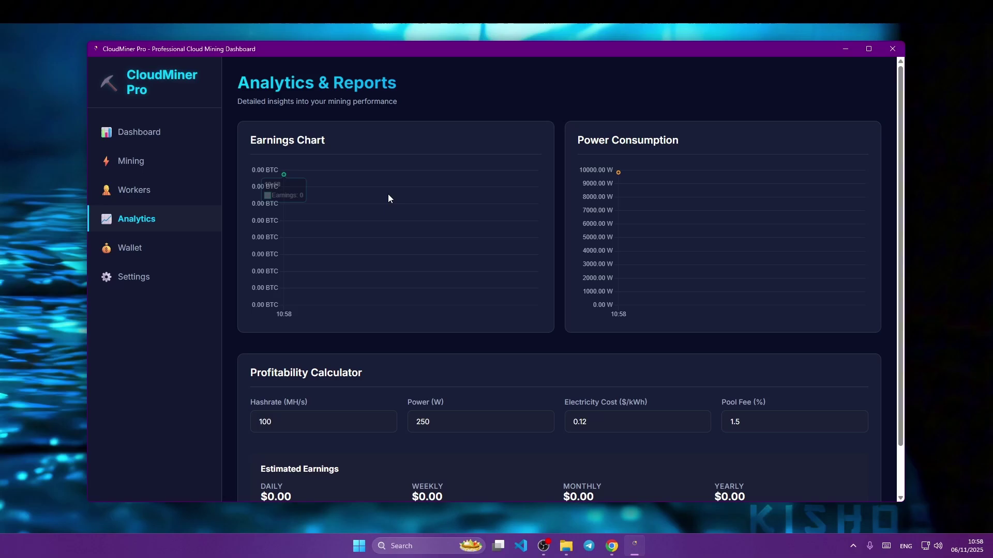
{"action": "mouse_move", "coordinate": [284, 121]}
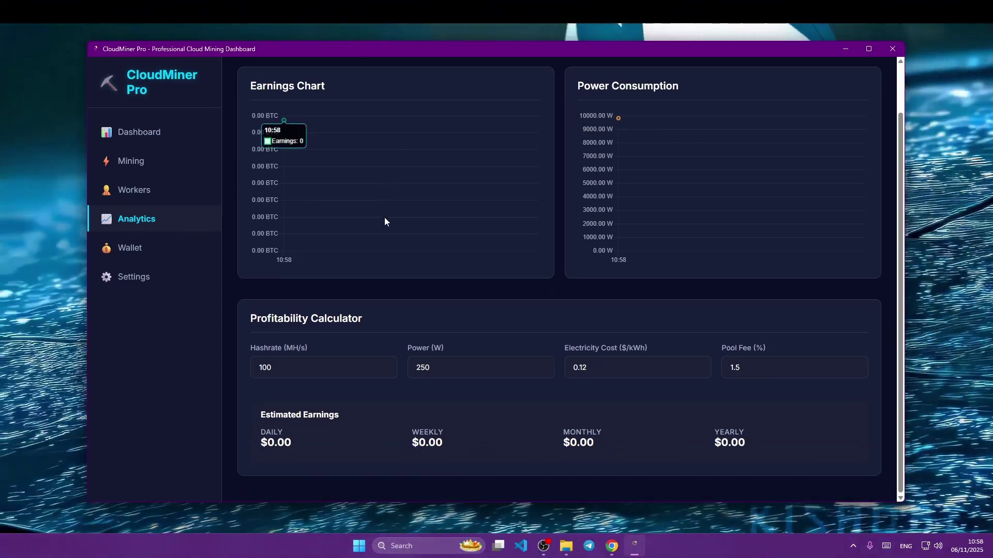
{"action": "left_click", "coordinate": [157, 249]}
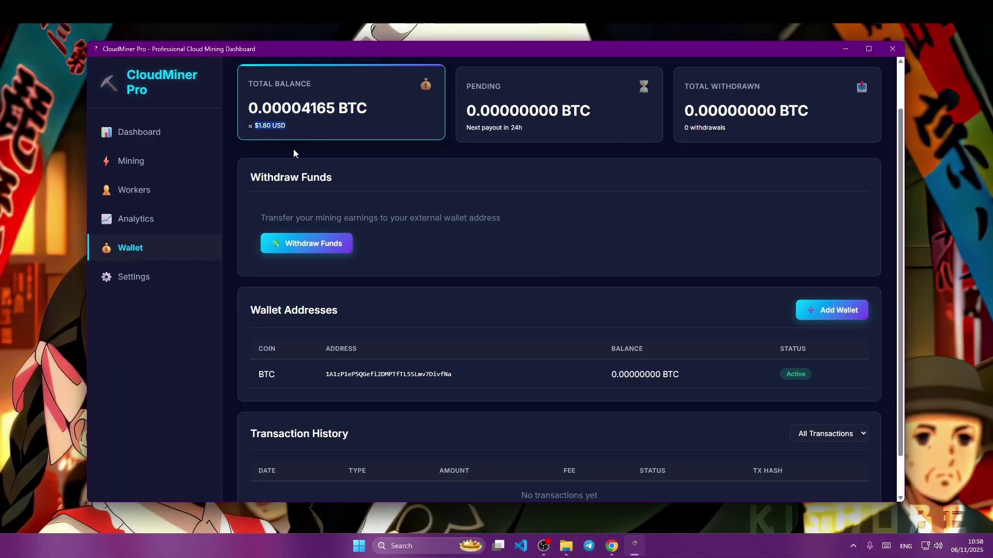
Stop mining and check the frozen 0.00031025 BTC (about $13.42) wallet balance.
{"action": "left_click_drag", "start_coordinate": [483, 111], "coordinate": [660, 90]}
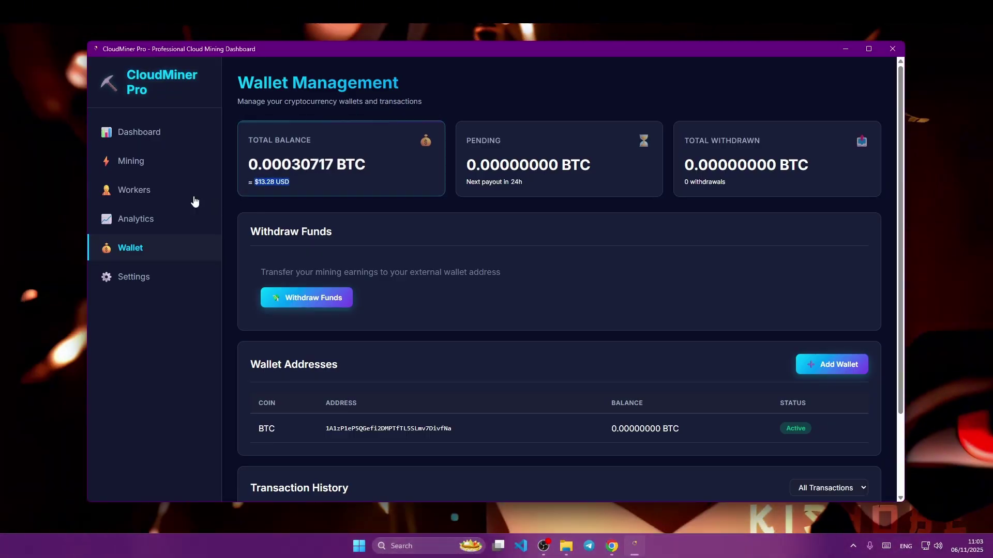
{"action": "left_click", "coordinate": [132, 161]}
{"action": "left_click", "coordinate": [370, 252]}
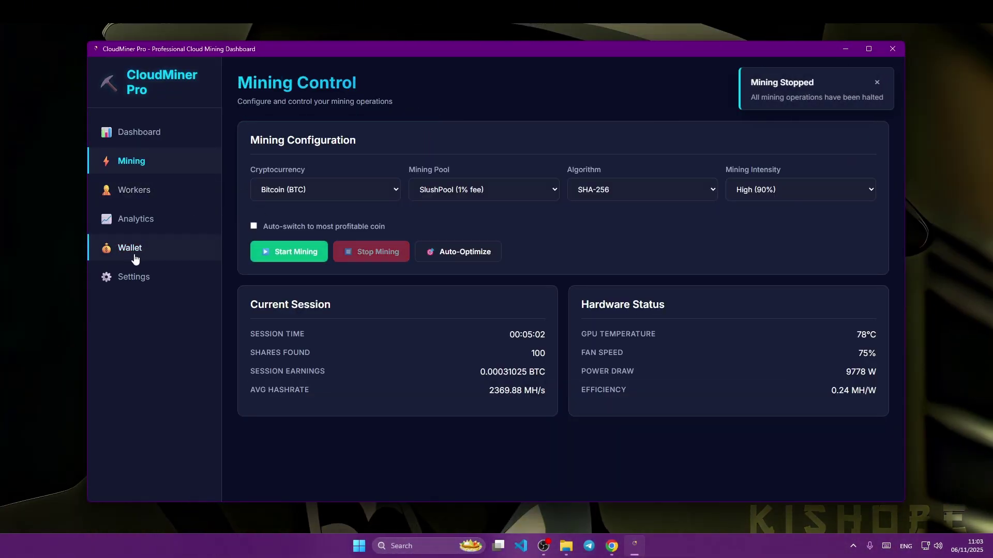
{"action": "left_click", "coordinate": [129, 247]}
{"action": "double_click", "coordinate": [263, 180]}
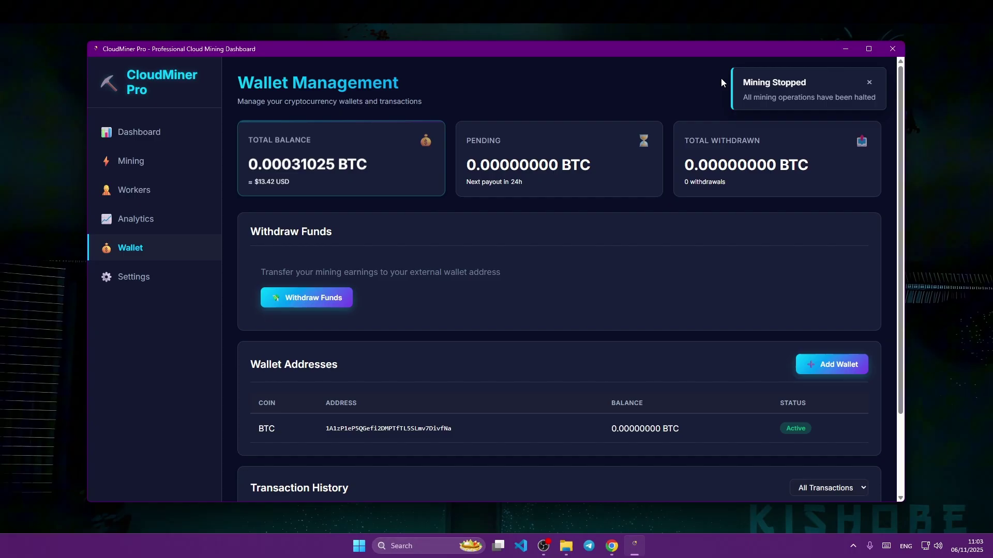
{"action": "double_click", "coordinate": [266, 180]}
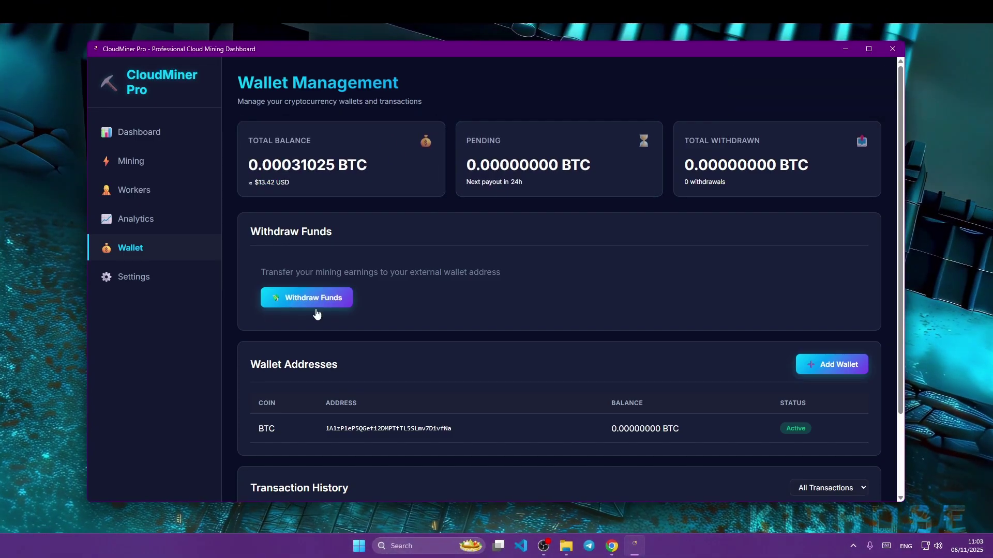
Submit a Bitcoin withdrawal of 0.00030525 BTC to a confirmed destination wallet address.
{"action": "left_click", "coordinate": [295, 299]}
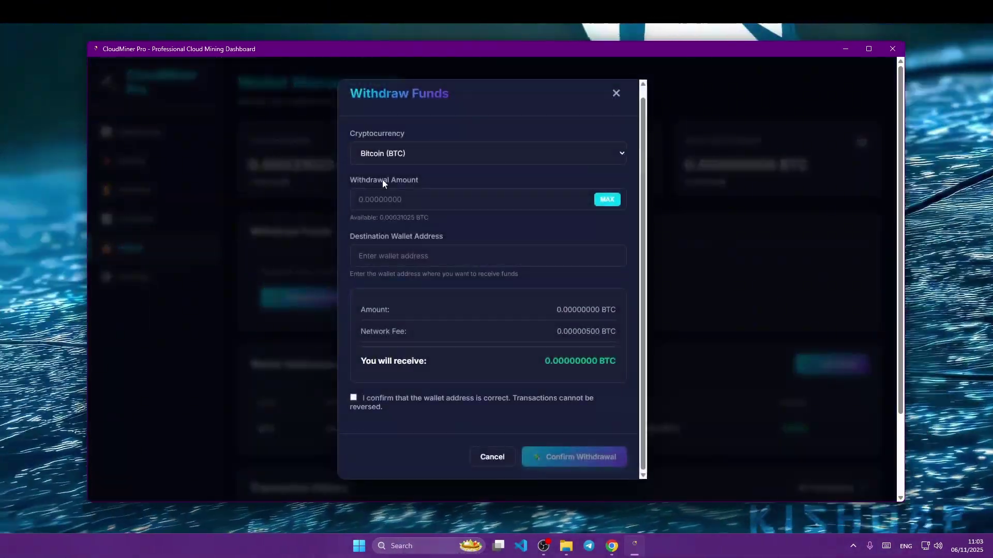
{"action": "left_click", "coordinate": [488, 153]}
{"action": "left_click", "coordinate": [403, 164]}
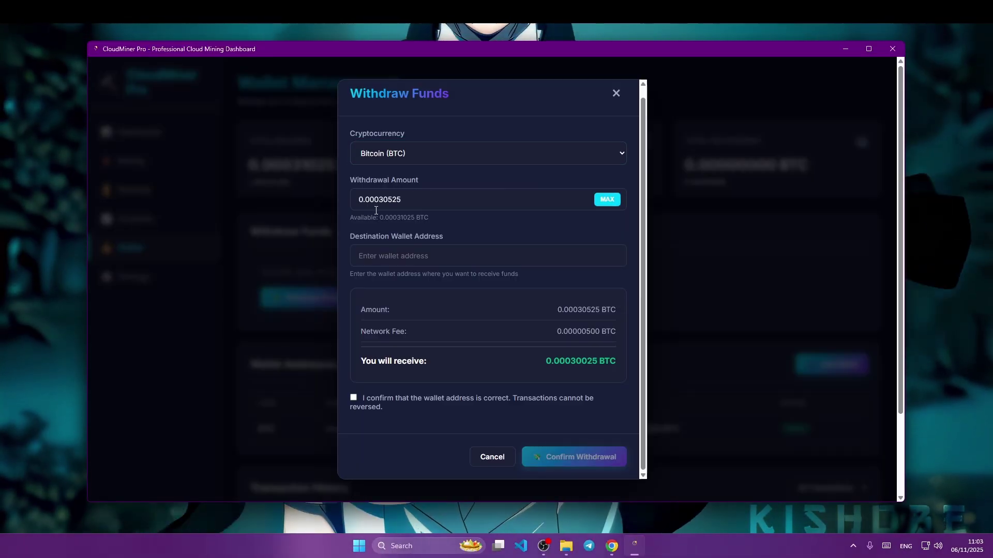
{"action": "left_click", "coordinate": [423, 200]}
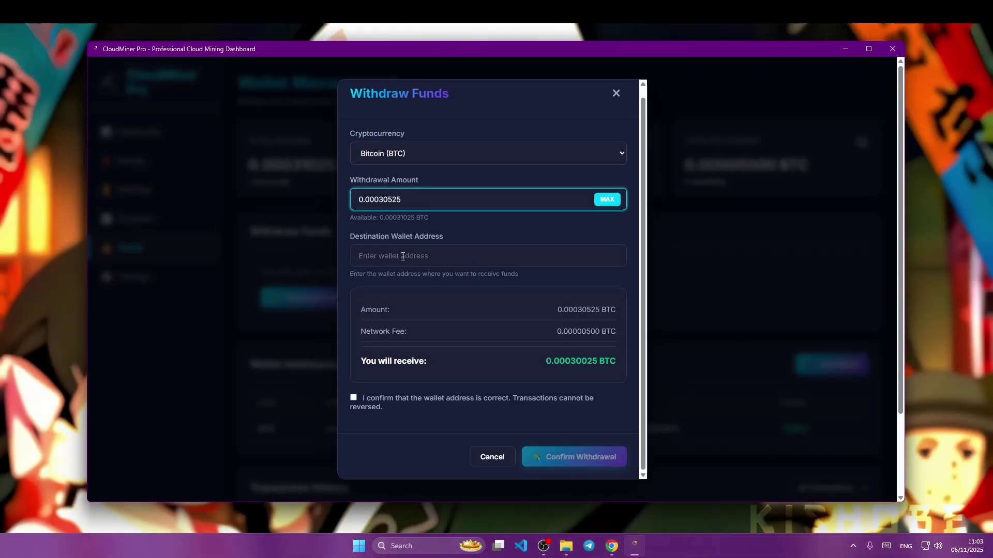
{"action": "left_click", "coordinate": [403, 256]}
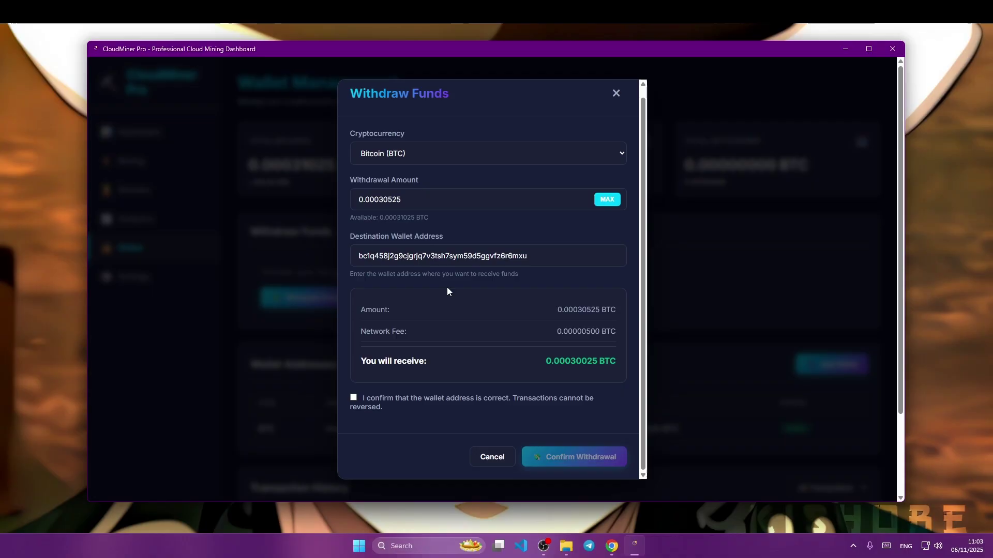
{"action": "left_click", "coordinate": [353, 397]}
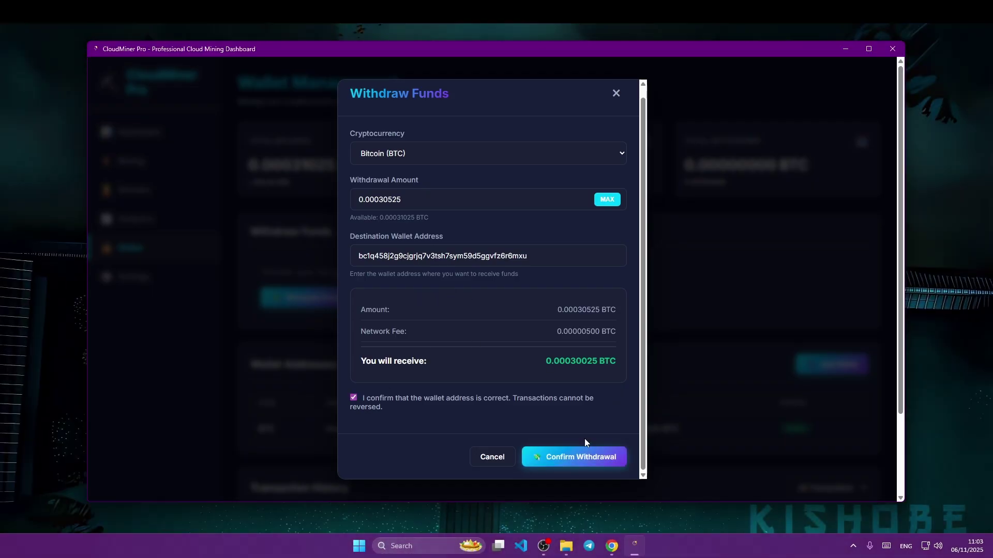
{"action": "left_click", "coordinate": [578, 456]}
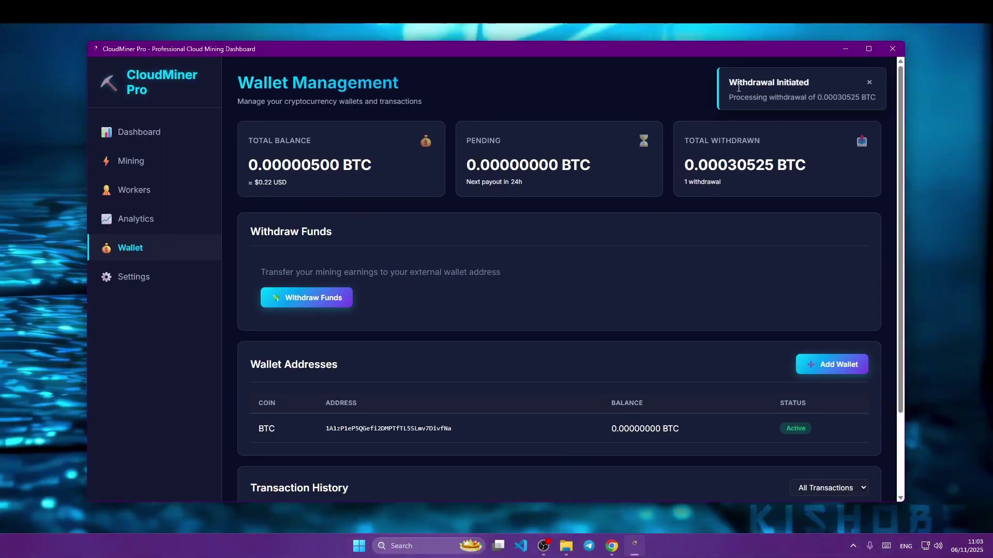
Check the Withdrawal Complete message and the history row's 0.00030525 BTC amount and 0.00000500 BTC fee.
{"action": "left_click_drag", "start_coordinate": [730, 101], "coordinate": [763, 95]}
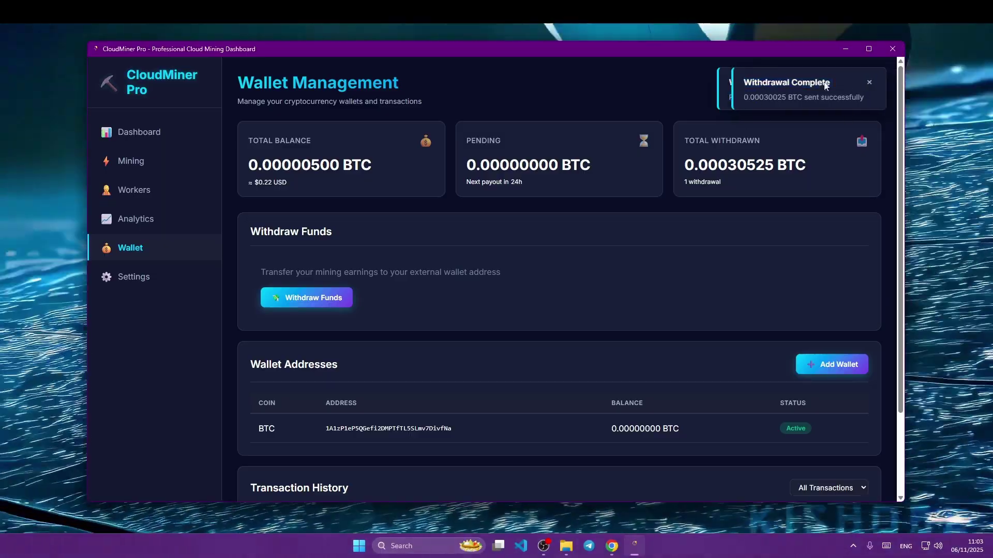
{"action": "scroll", "coordinate": [558, 211], "scroll_direction": "down", "scroll_amount": 3}
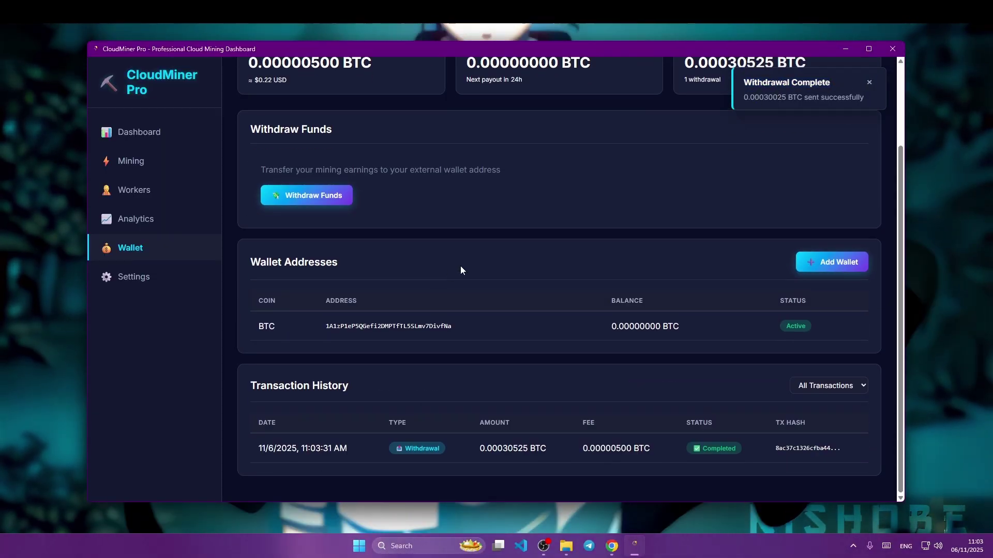
{"action": "left_click_drag", "start_coordinate": [263, 451], "coordinate": [343, 448]}
{"action": "left_click", "coordinate": [485, 448]}
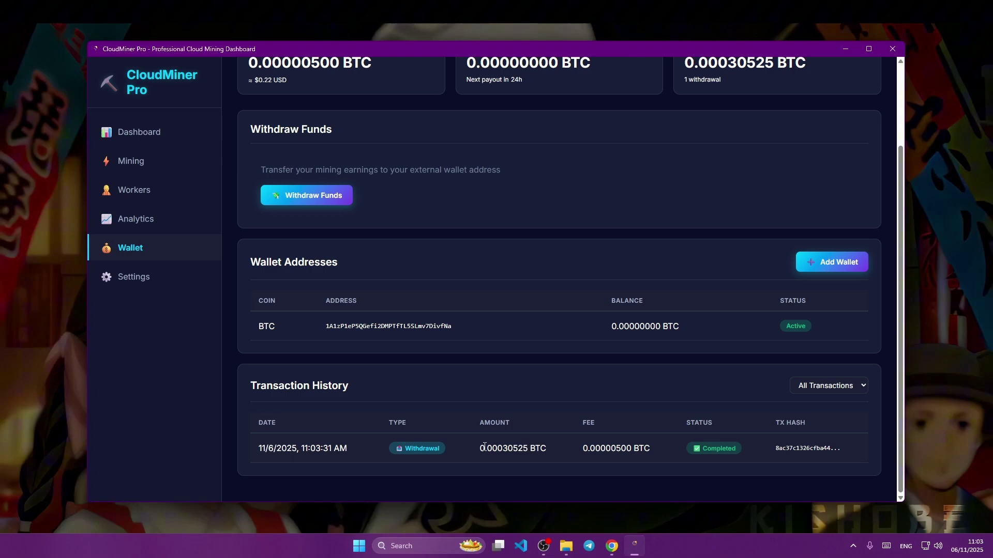
{"action": "left_click_drag", "start_coordinate": [590, 449], "coordinate": [612, 448]}
{"action": "left_click", "coordinate": [717, 447]}
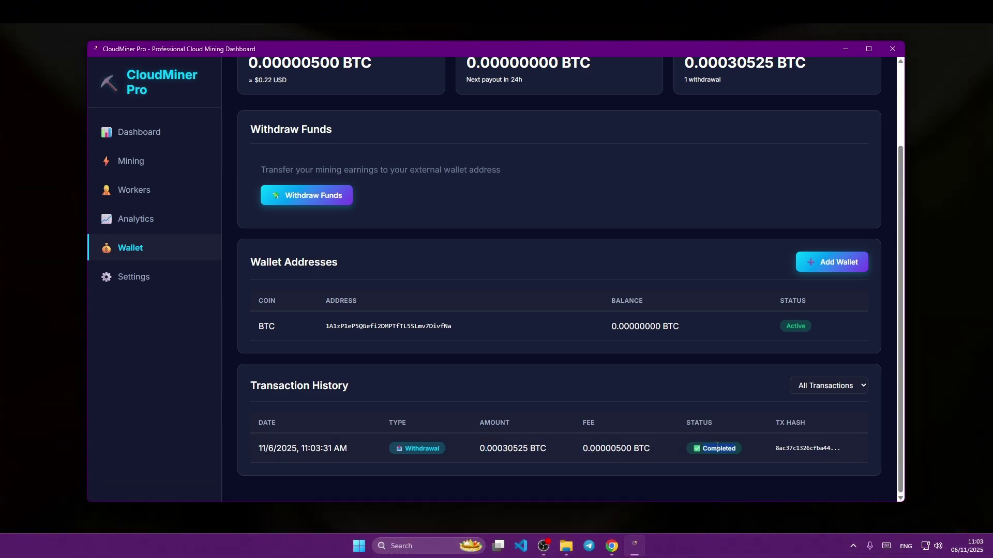